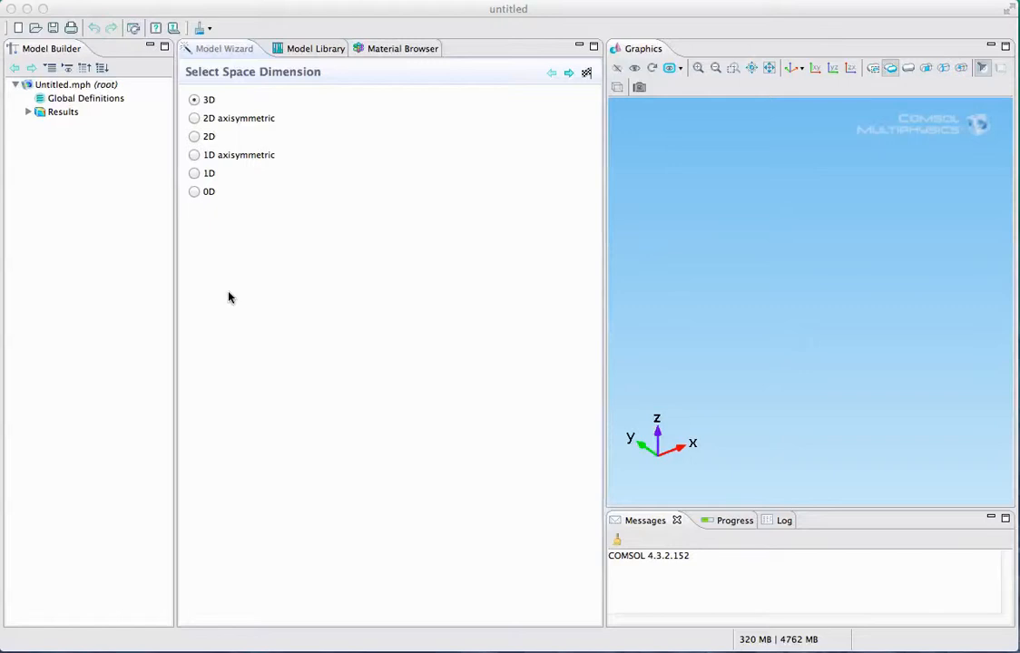
Step: Make the model one-dimensional and add the Coefficient Form PDE interface from the mathematics PDE interfaces
left_click(194, 173)
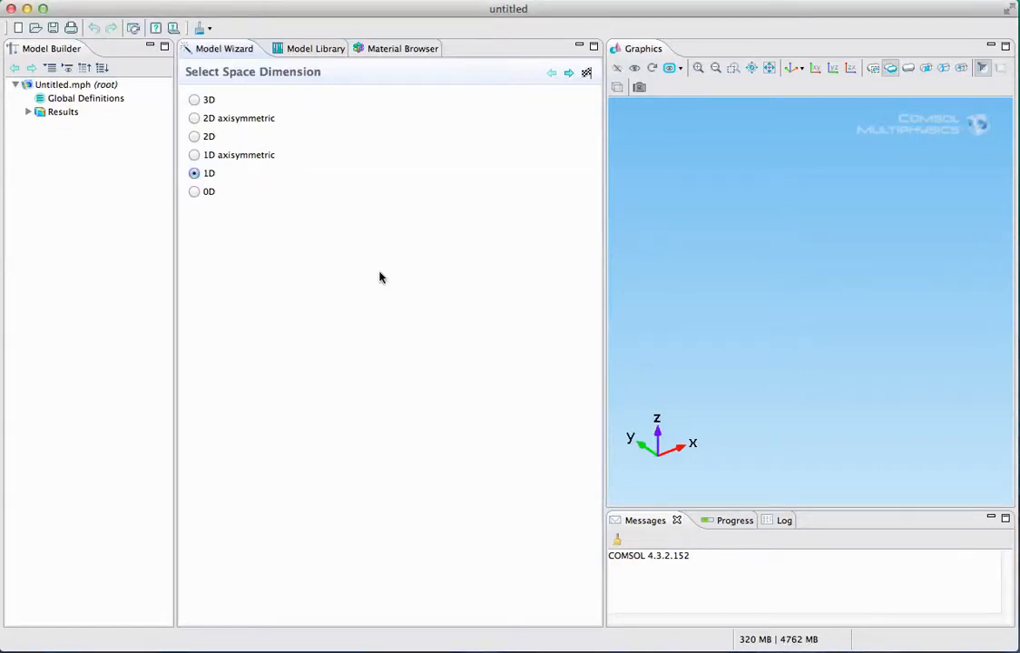
left_click(569, 78)
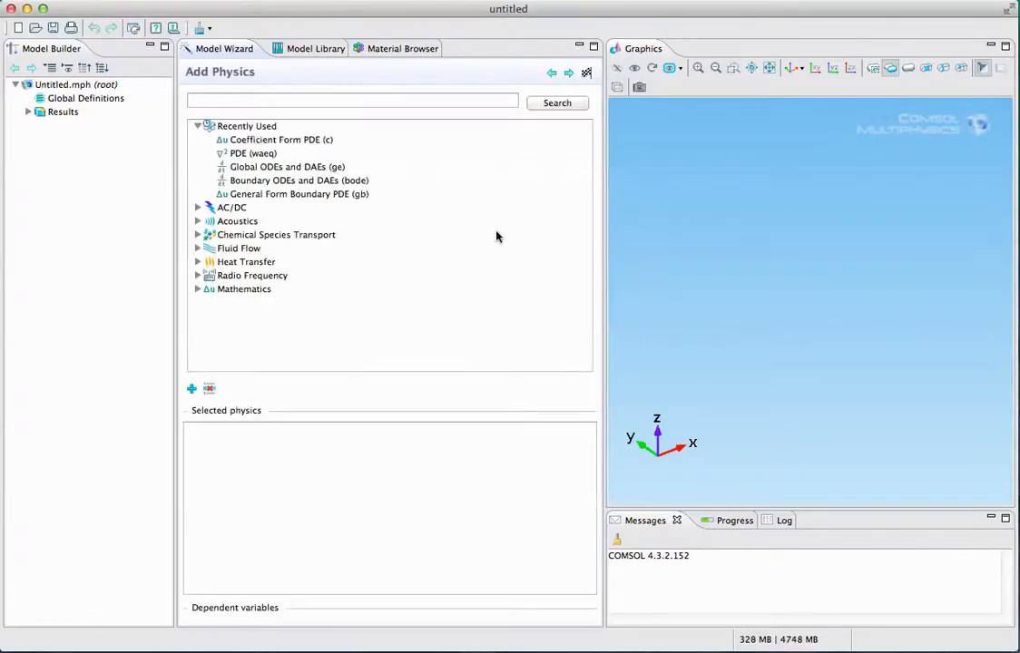
left_click(197, 289)
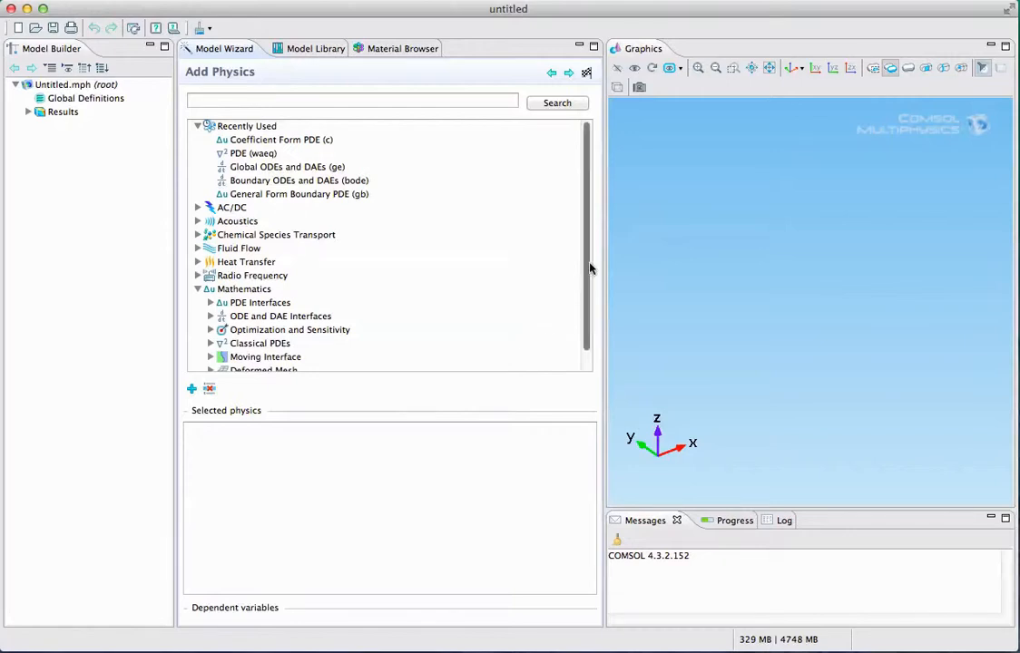
left_click_drag(588, 268, 588, 330)
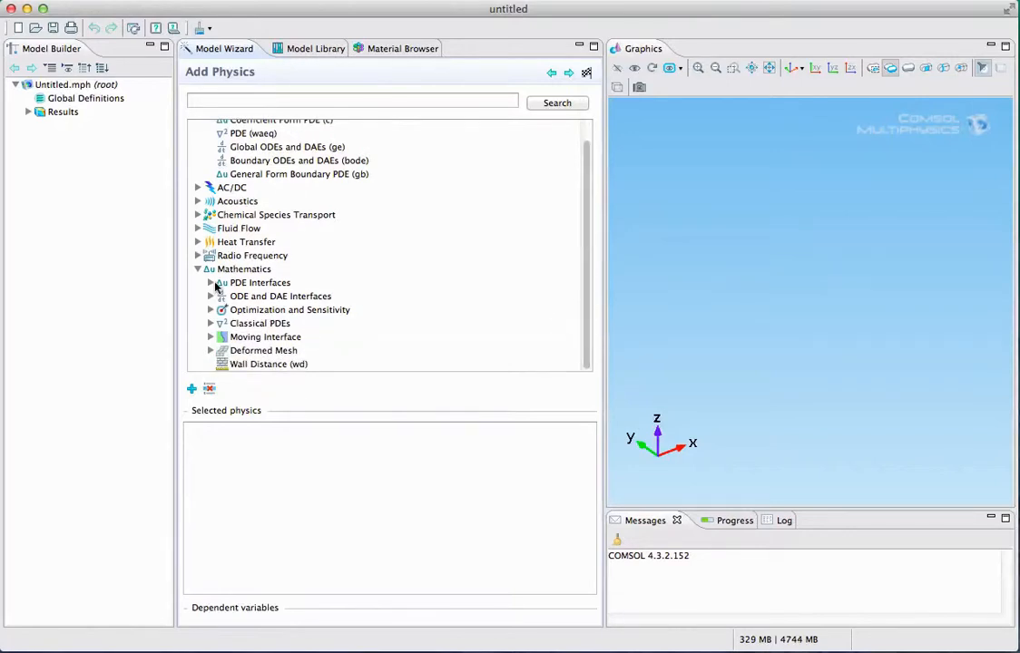
left_click(211, 283)
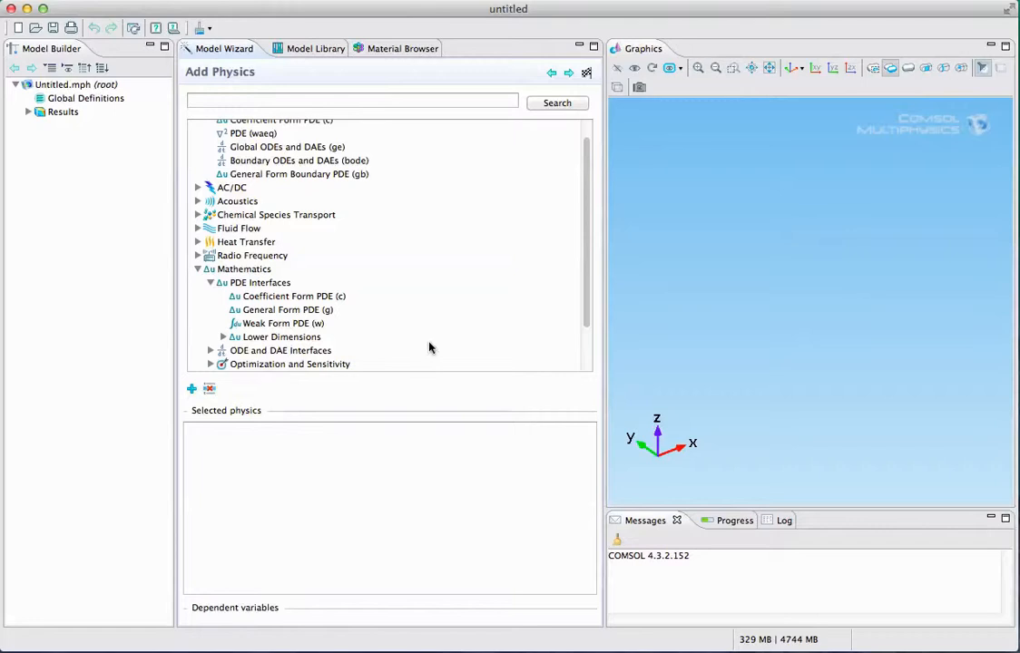
left_click(319, 297)
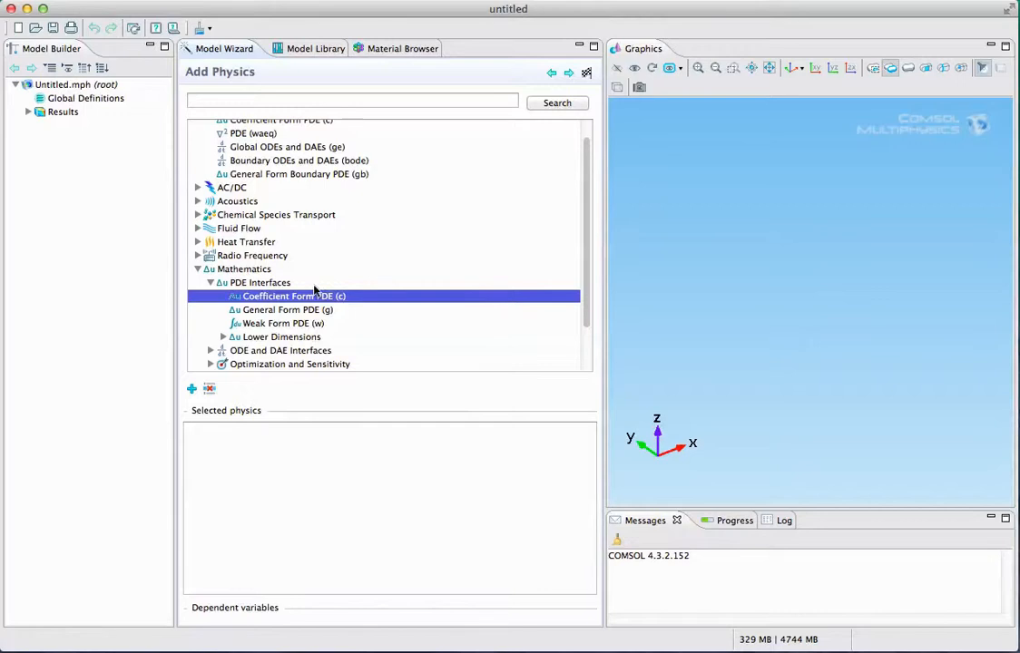
right_click(317, 293)
left_click(370, 305)
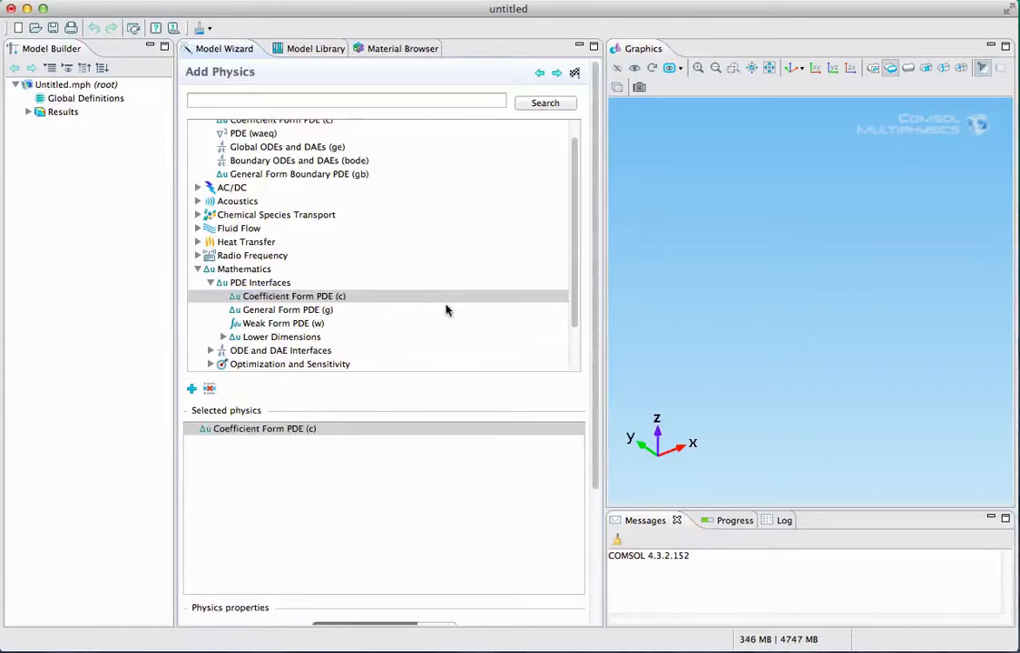
Step: Choose a Stationary preset study for the Coefficient Form PDE and finish the model setup
left_click(557, 73)
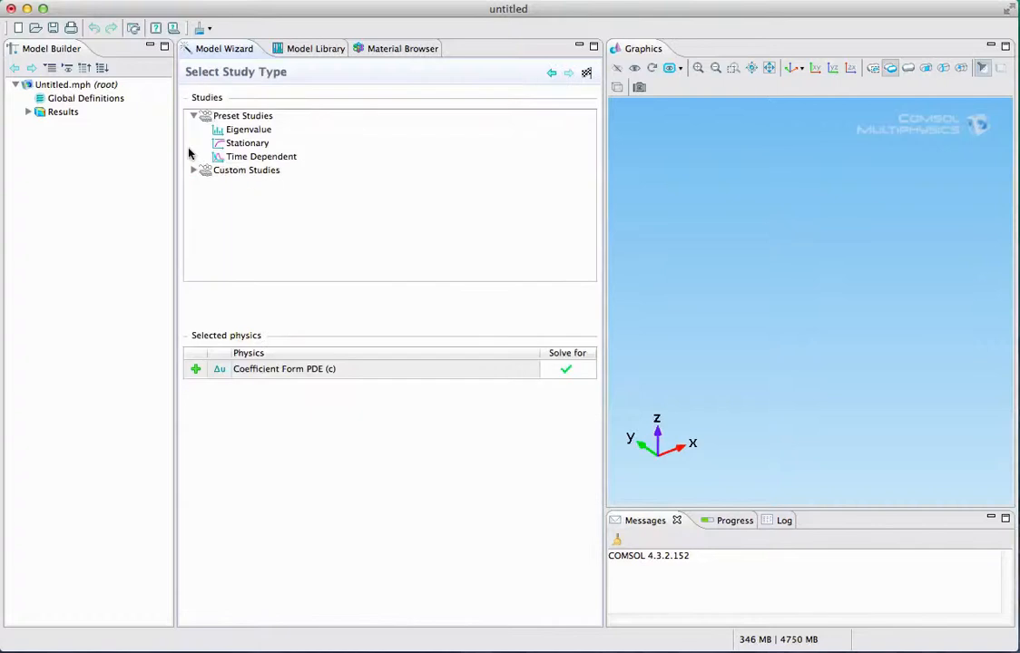
left_click(252, 149)
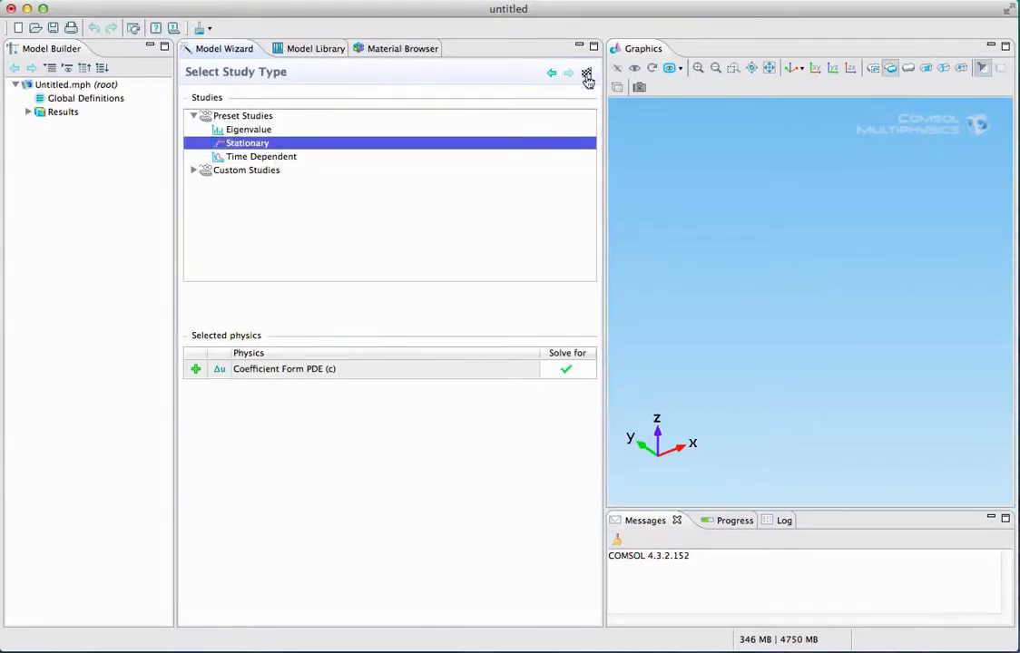
left_click(587, 77)
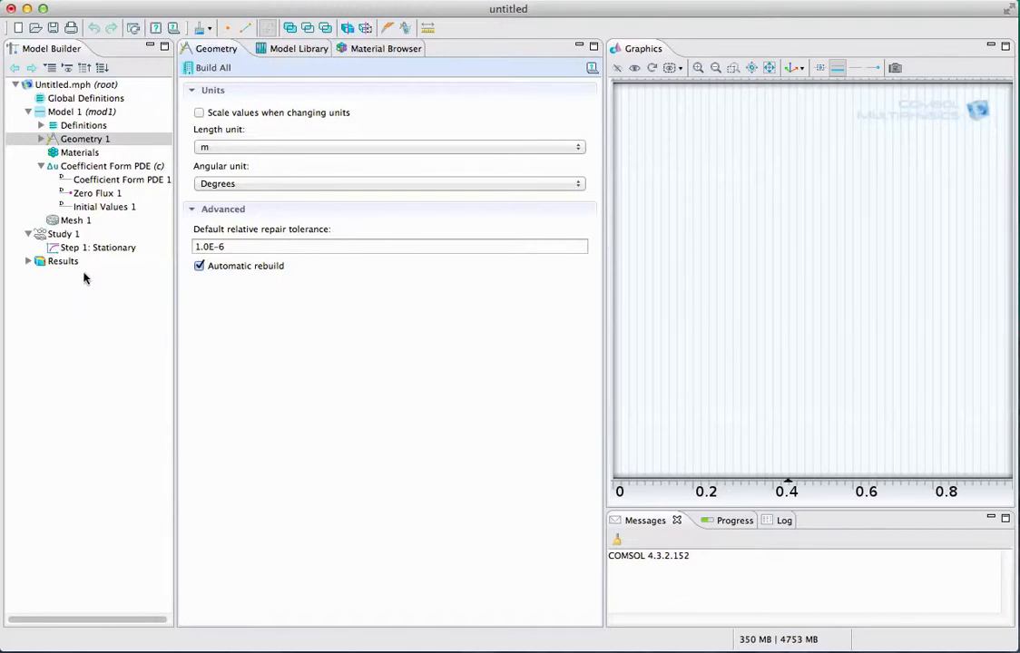
Step: Add a single interval from 0 to 1 m to Geometry 1 and build it
right_click(84, 144)
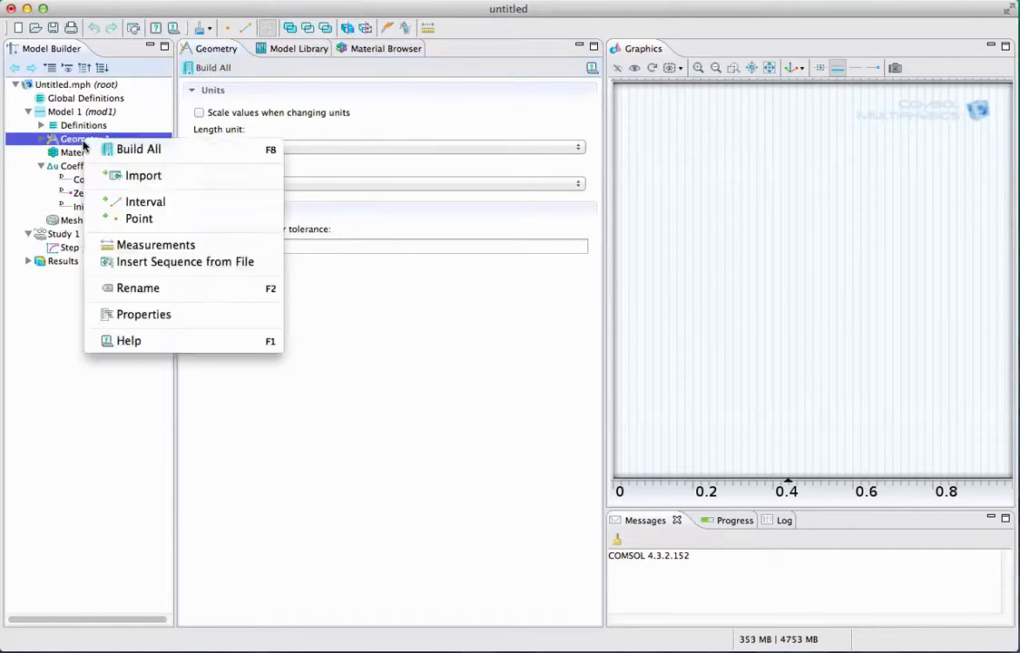
left_click(137, 201)
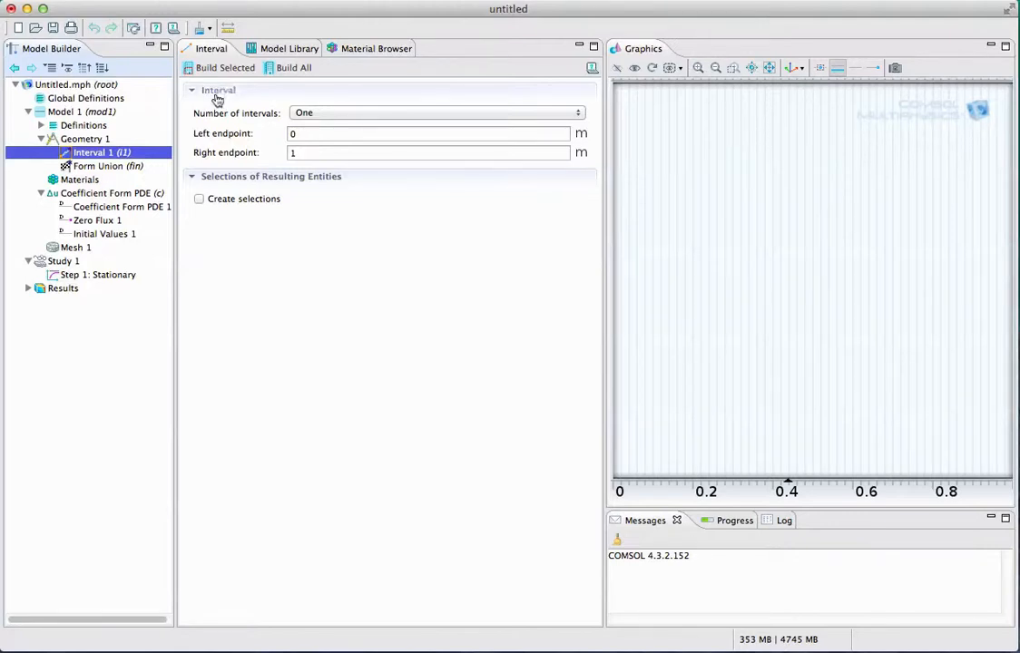
left_click(198, 68)
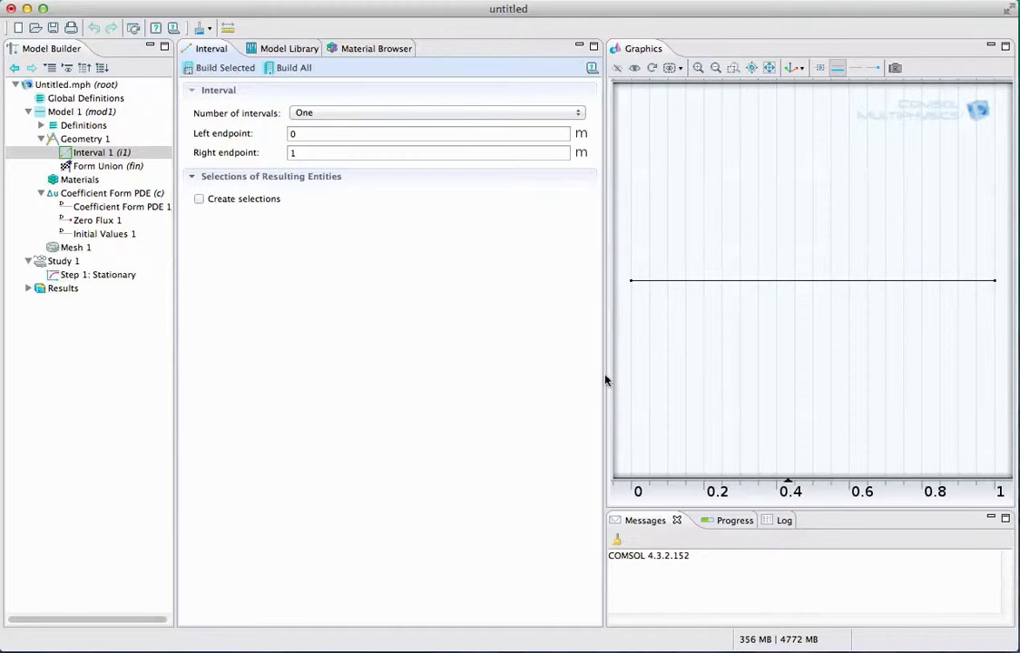
left_click_drag(604, 370, 521, 376)
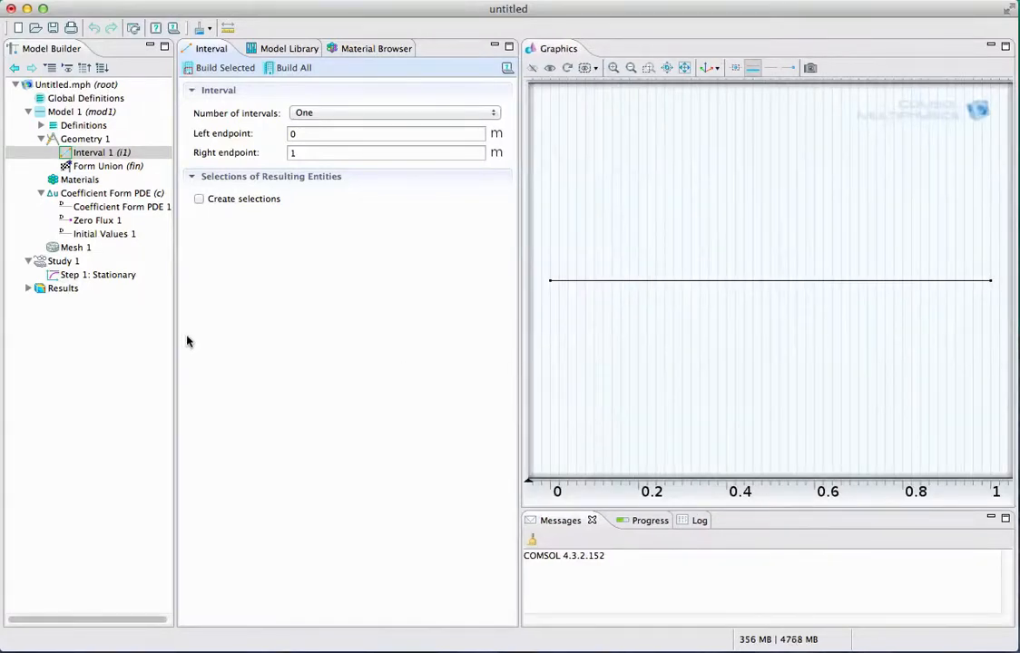
Step: Show the full equation of the Coefficient Form PDE 1 node
left_click(89, 211)
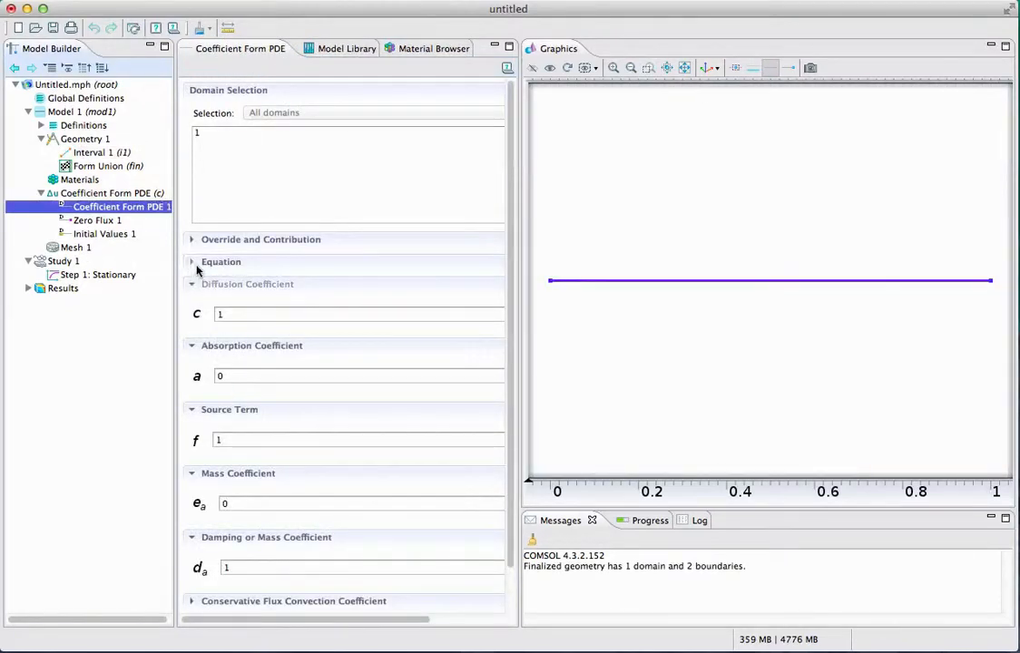
left_click(196, 263)
left_click(193, 242)
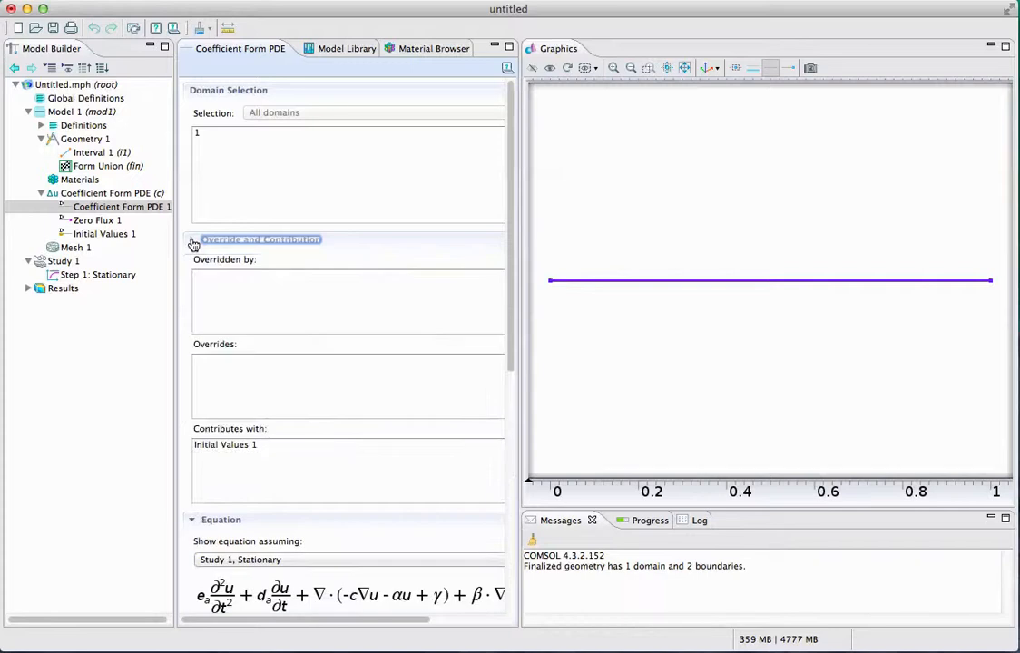
left_click(193, 242)
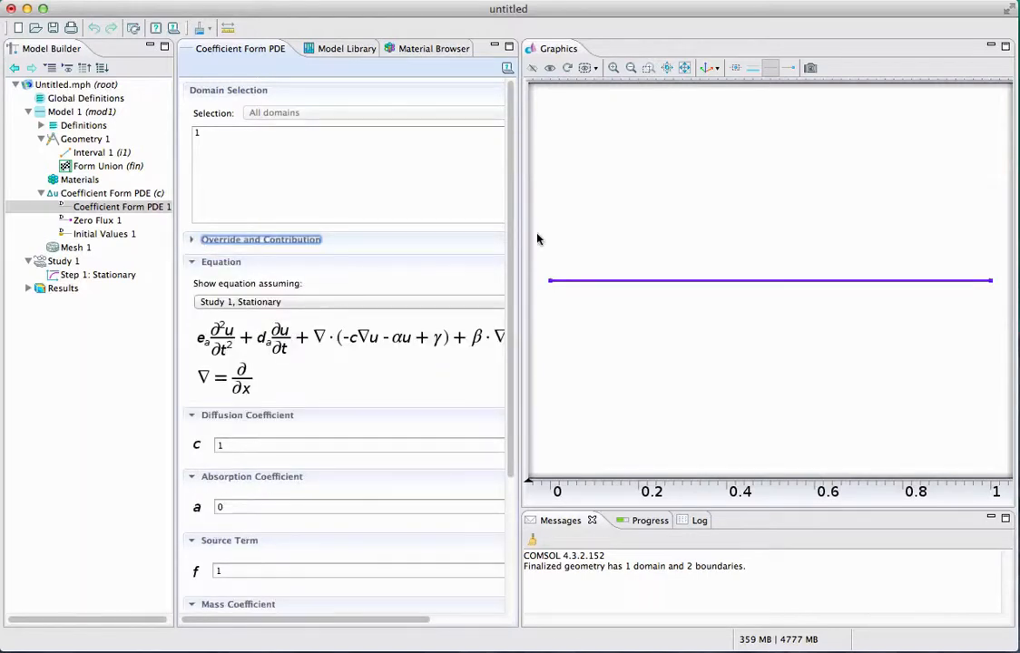
left_click_drag(520, 233, 609, 379)
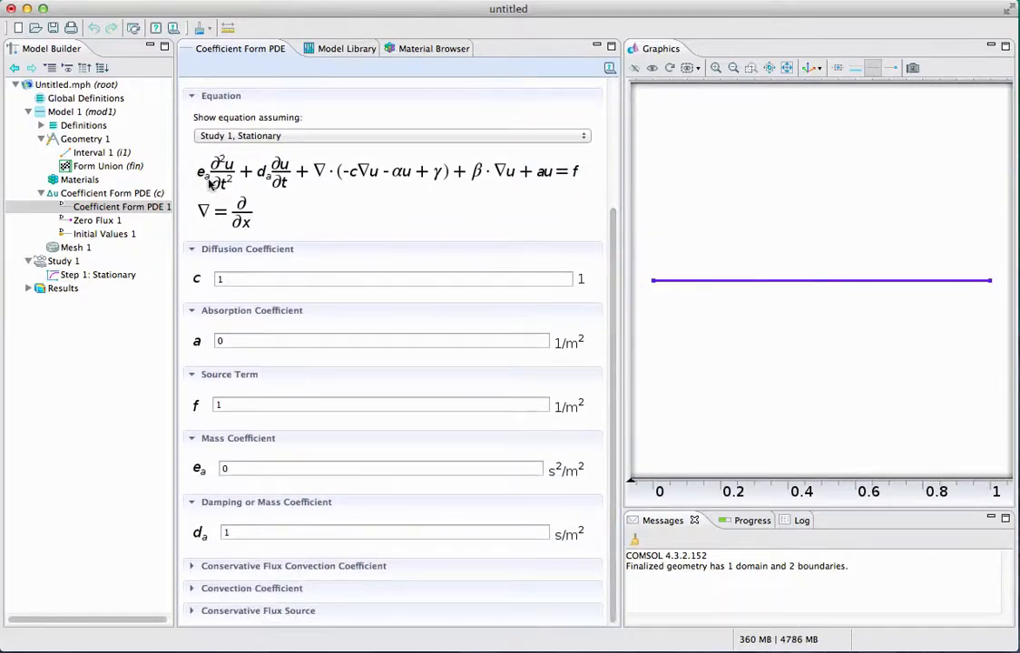
Step: Set the PDE's damping coefficient da to 0, diffusion coefficient c to -1 and source term f to -x
left_click(220, 534)
type("0")
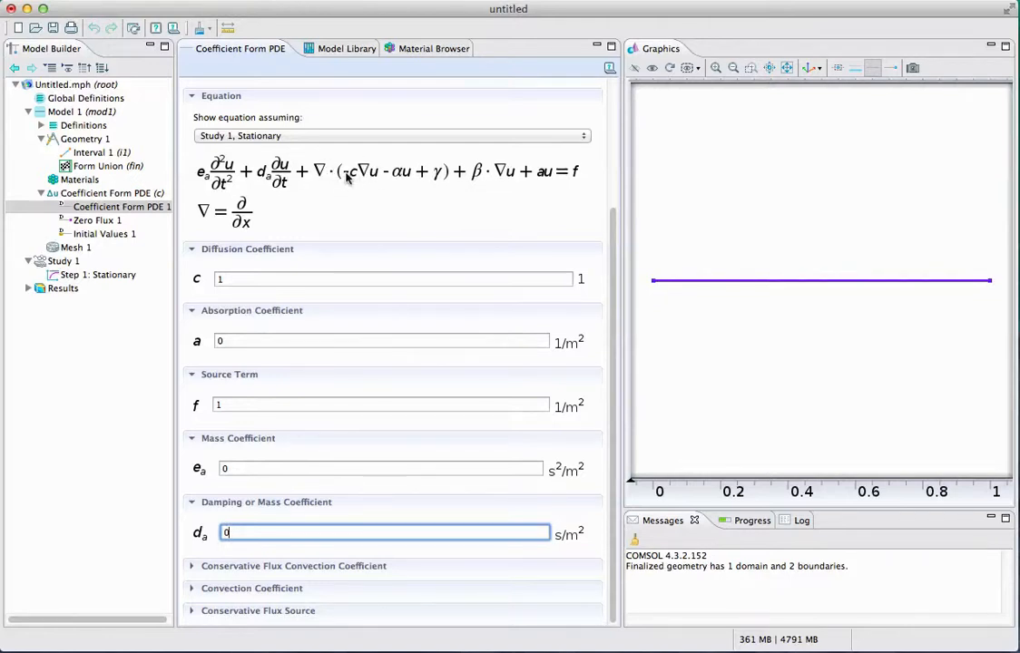
left_click(218, 280)
type("-")
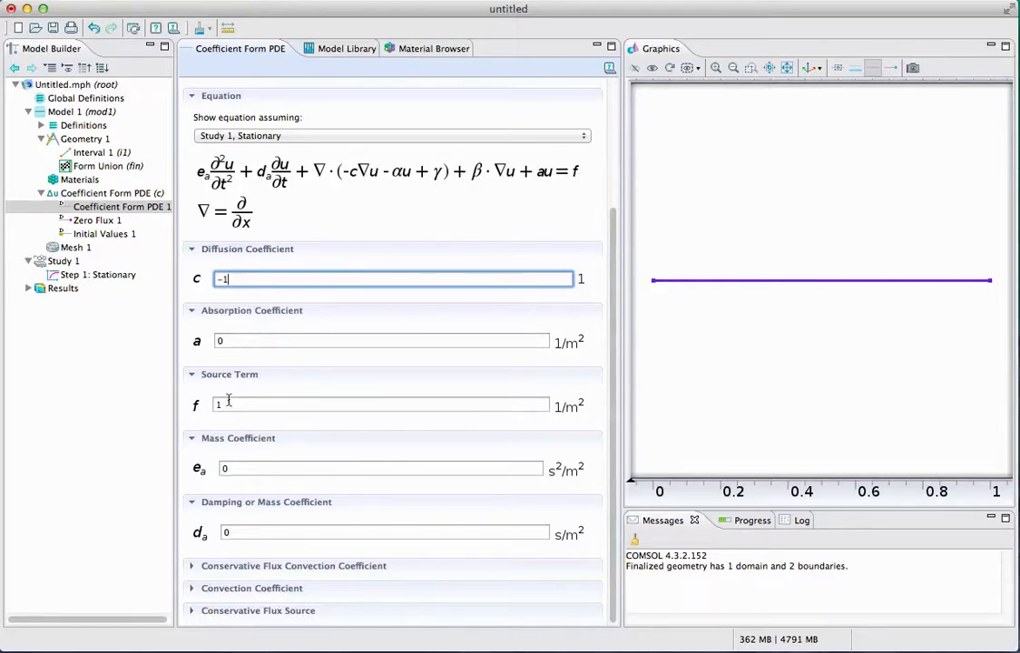
left_click(200, 405)
type("-x")
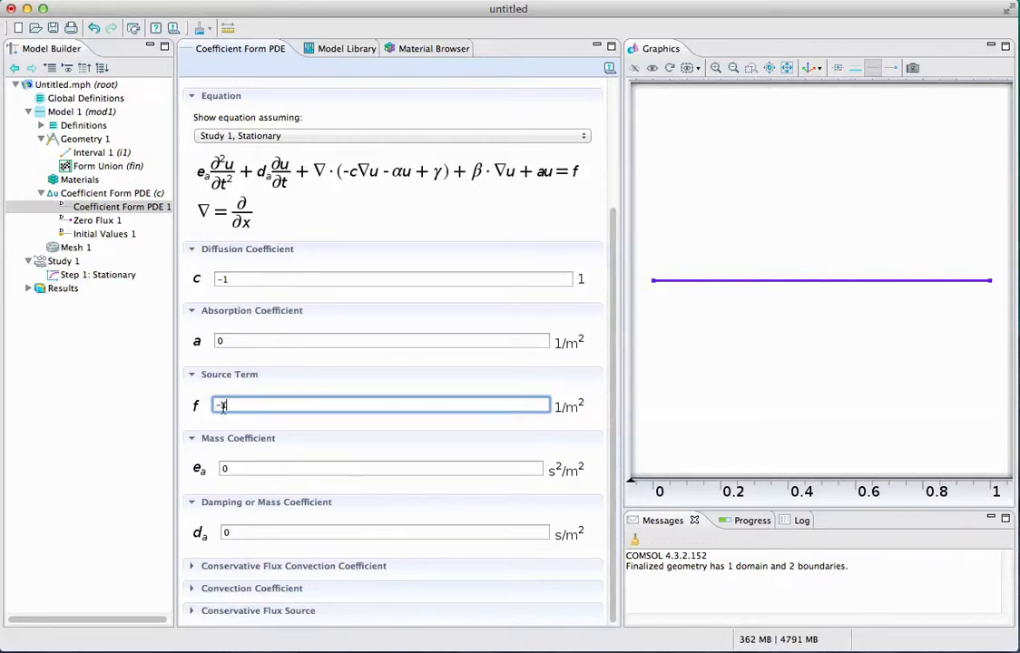
Step: Reveal the alpha, beta and gamma coefficients of the PDE and set the absorption coefficient a to -1
left_click(193, 568)
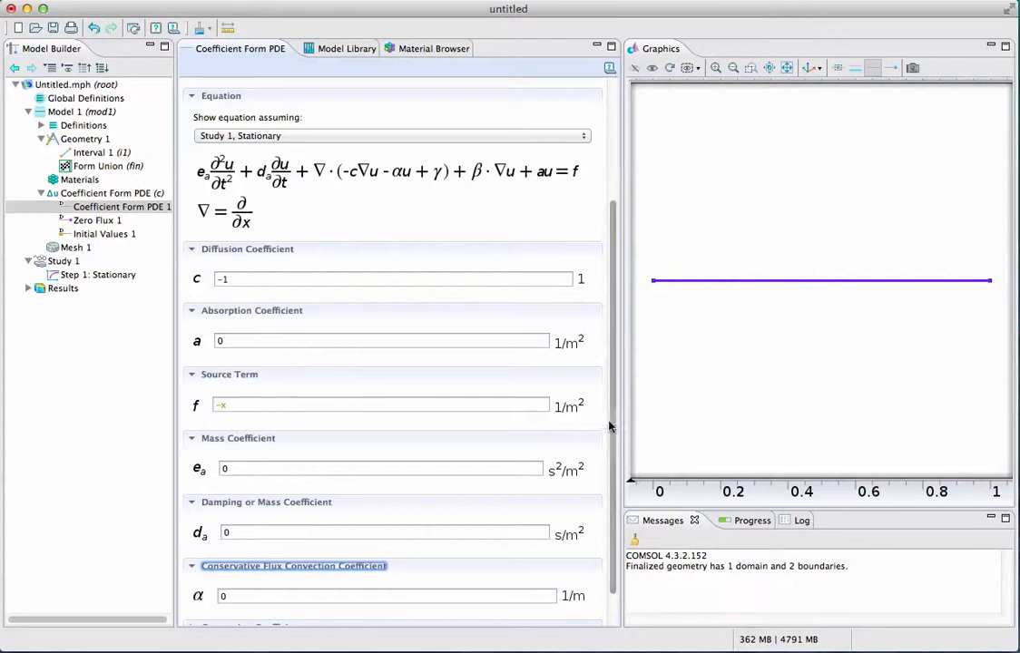
scroll(613, 439, "down", 1)
scroll(613, 439, "down", 3)
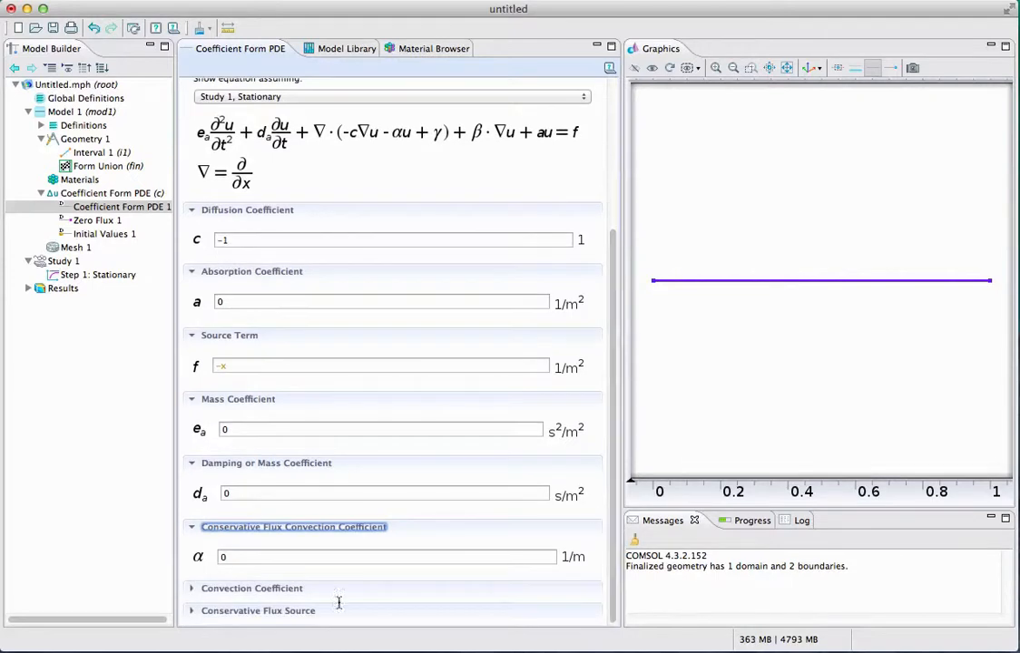
left_click(191, 588)
scroll(617, 465, "down", 2)
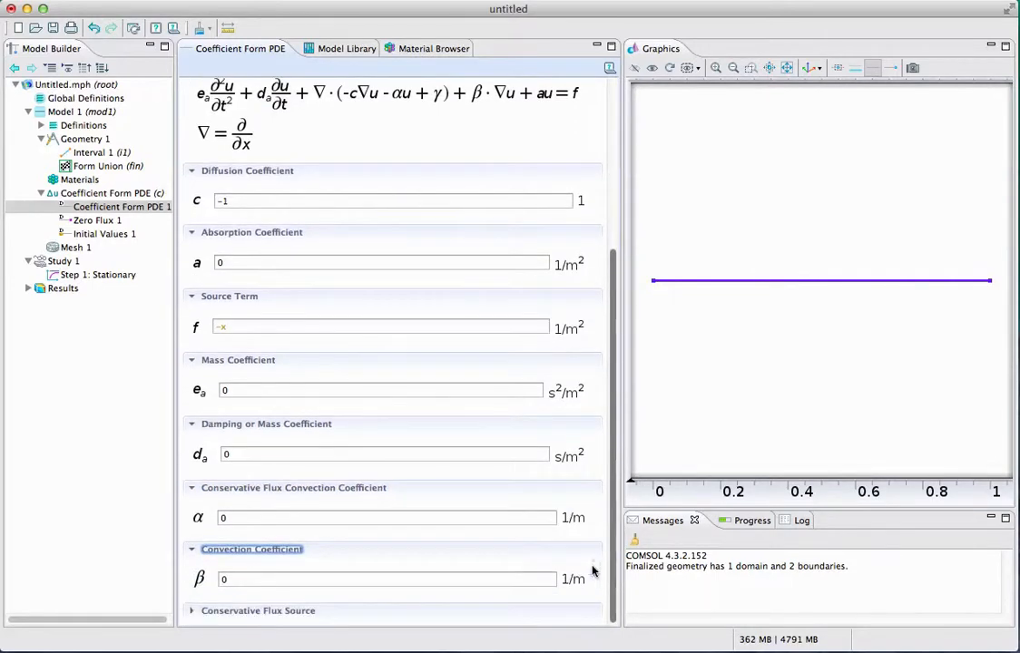
left_click(194, 613)
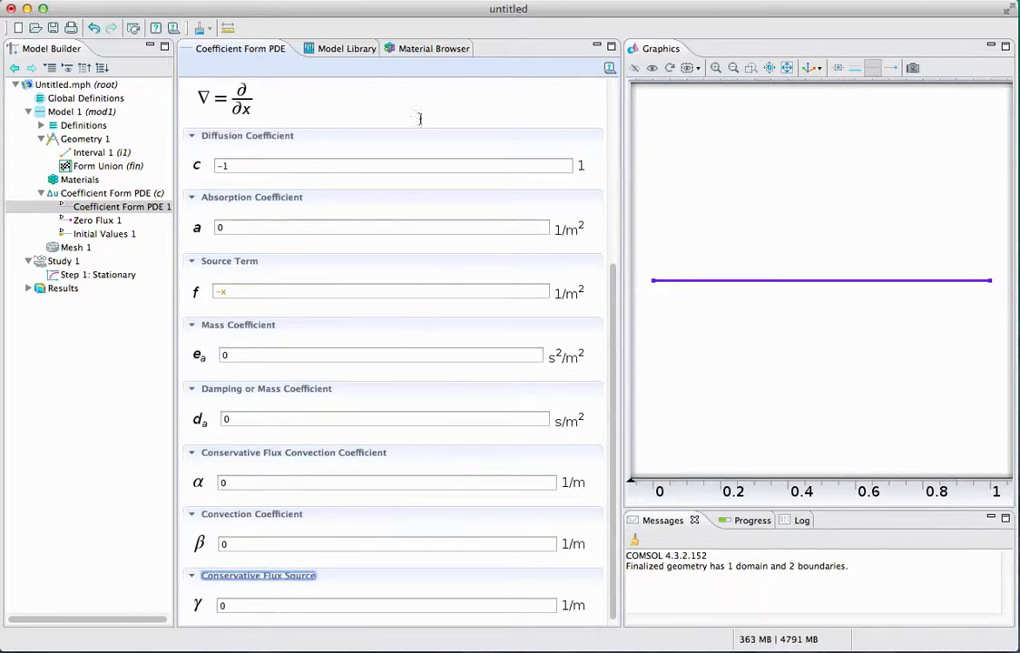
left_click_drag(614, 266, 610, 206)
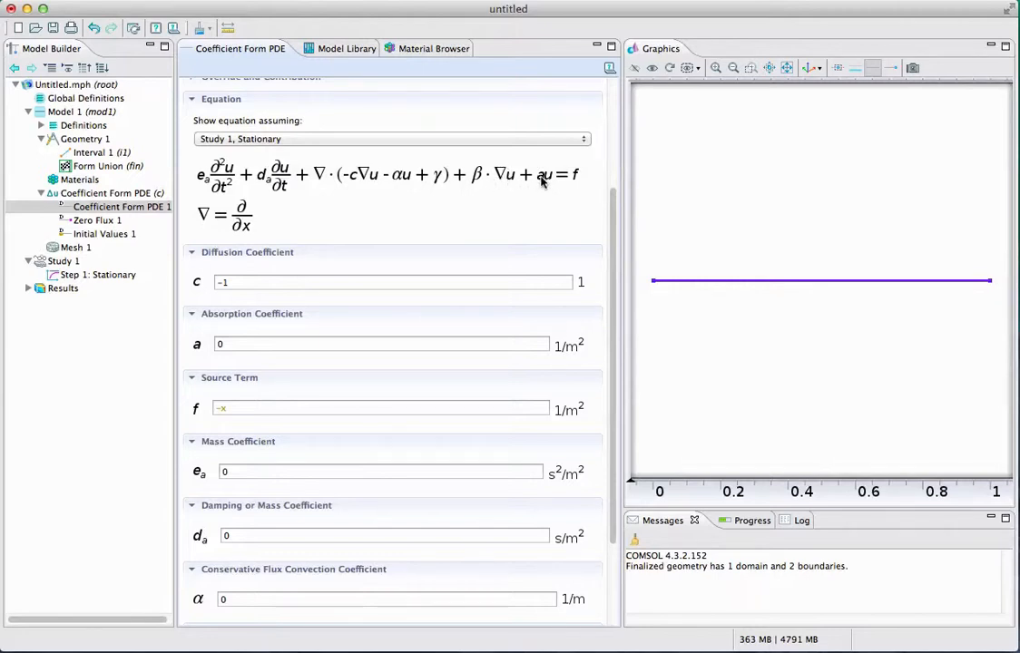
left_click(222, 345)
type("-1")
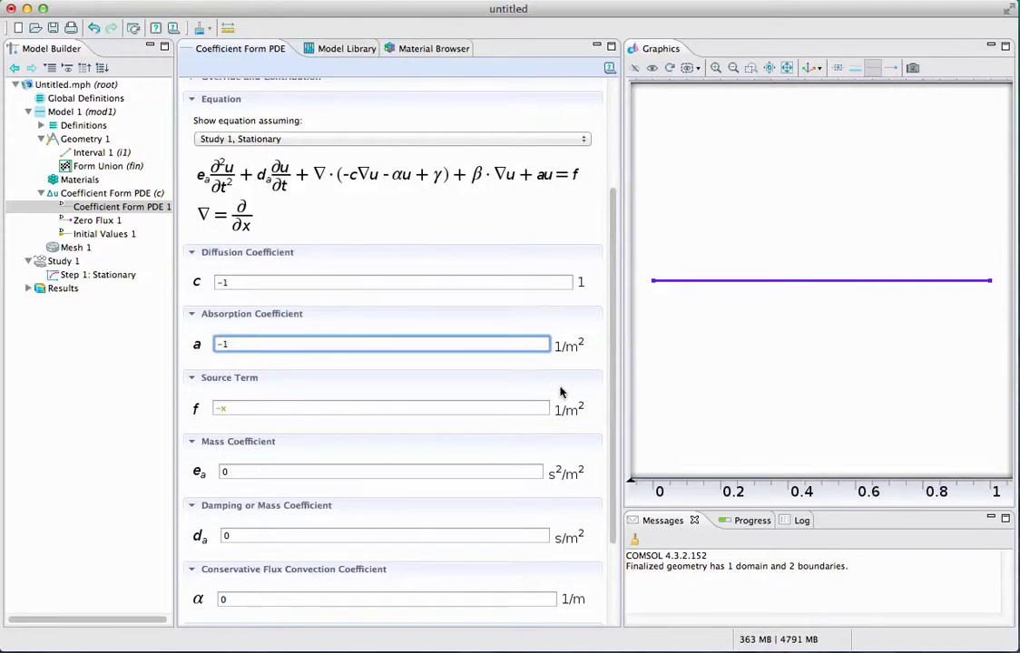
Step: Show the Zero Flux 1 equation and add a Dirichlet Boundary Condition to the Coefficient Form PDE interface
left_click(90, 221)
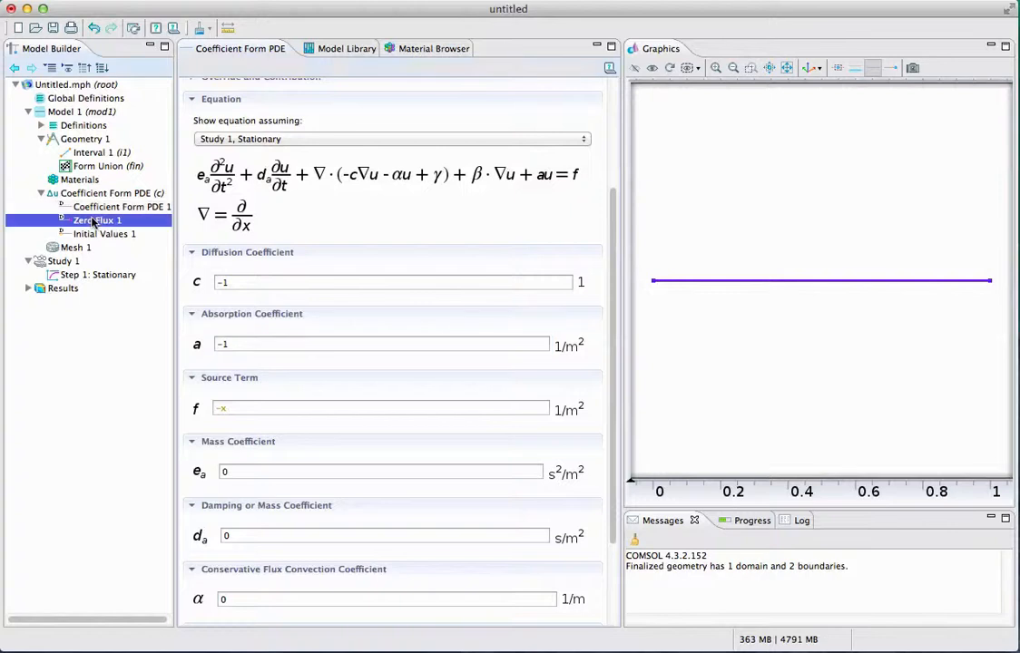
left_click(191, 262)
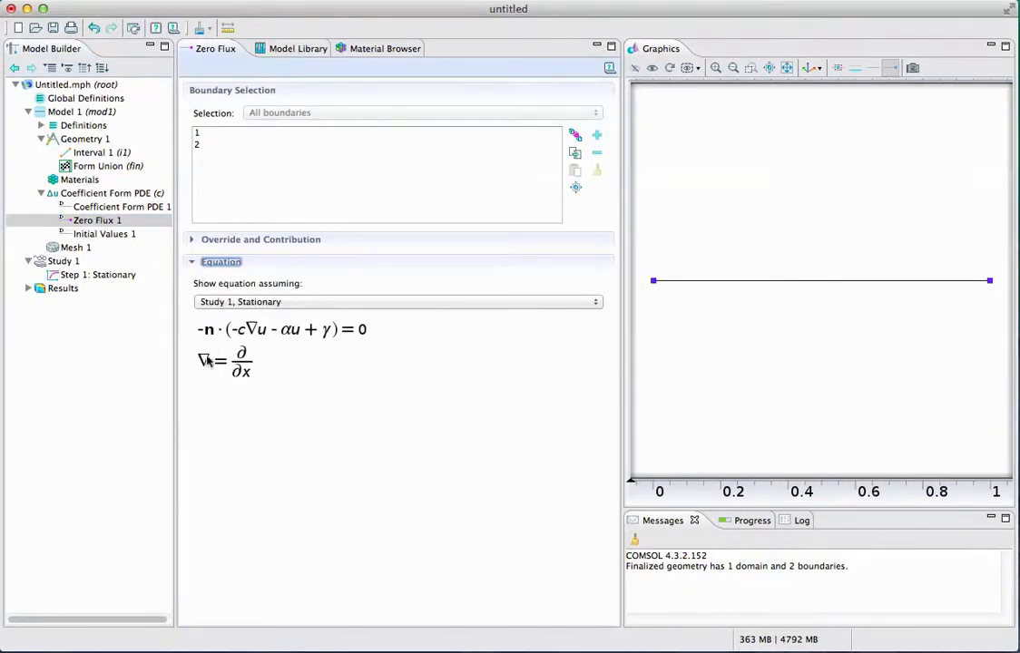
right_click(85, 196)
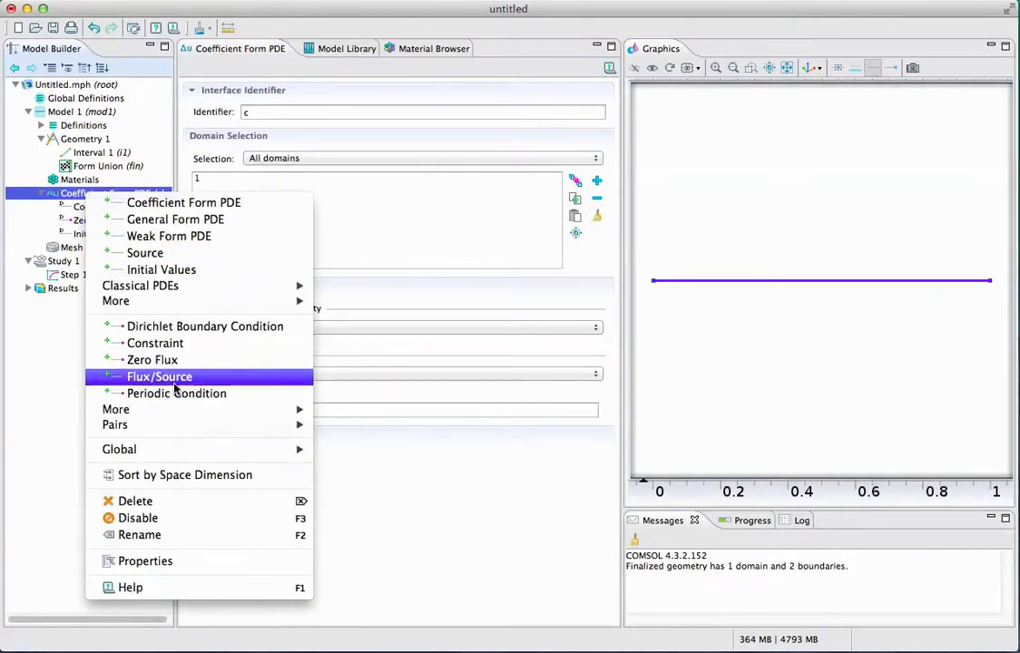
left_click(180, 328)
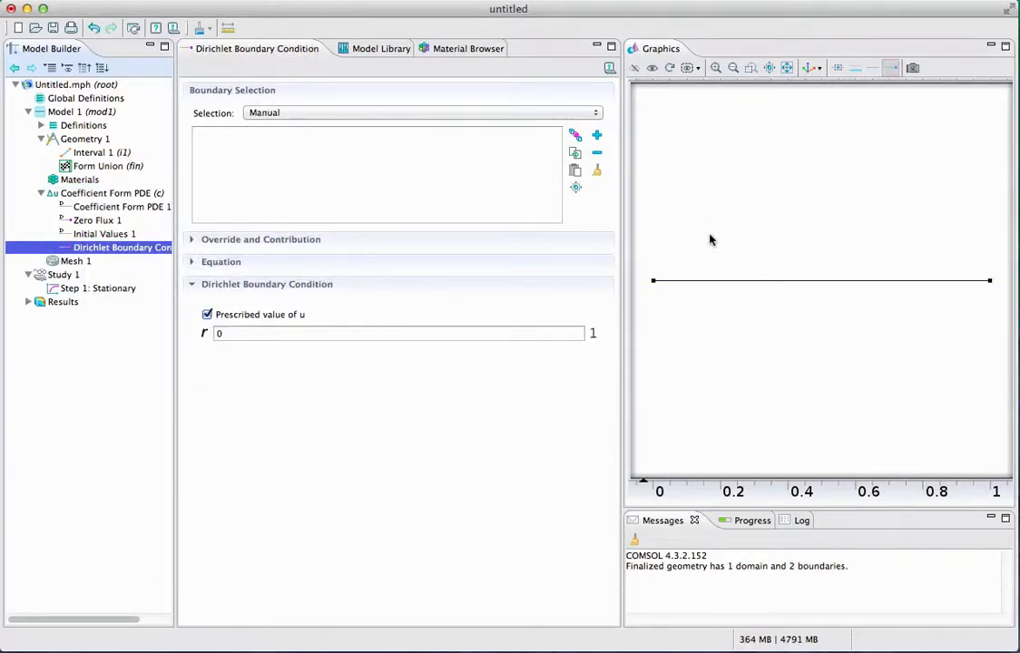
Step: Assign both endpoints of the interval to the Dirichlet boundary condition and check its equation
left_click(655, 281)
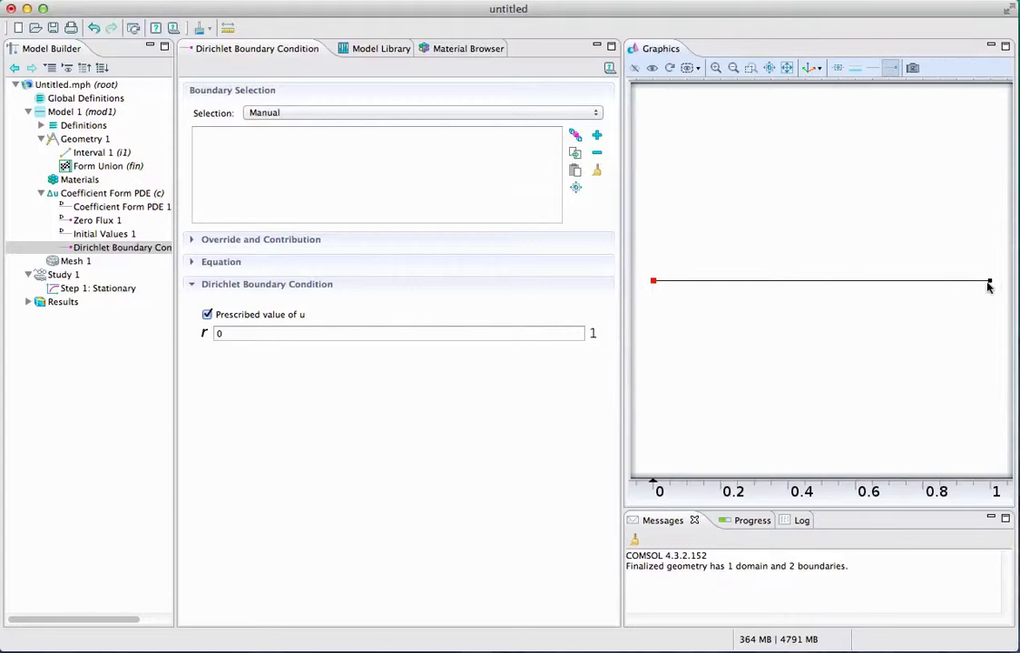
left_click(597, 135)
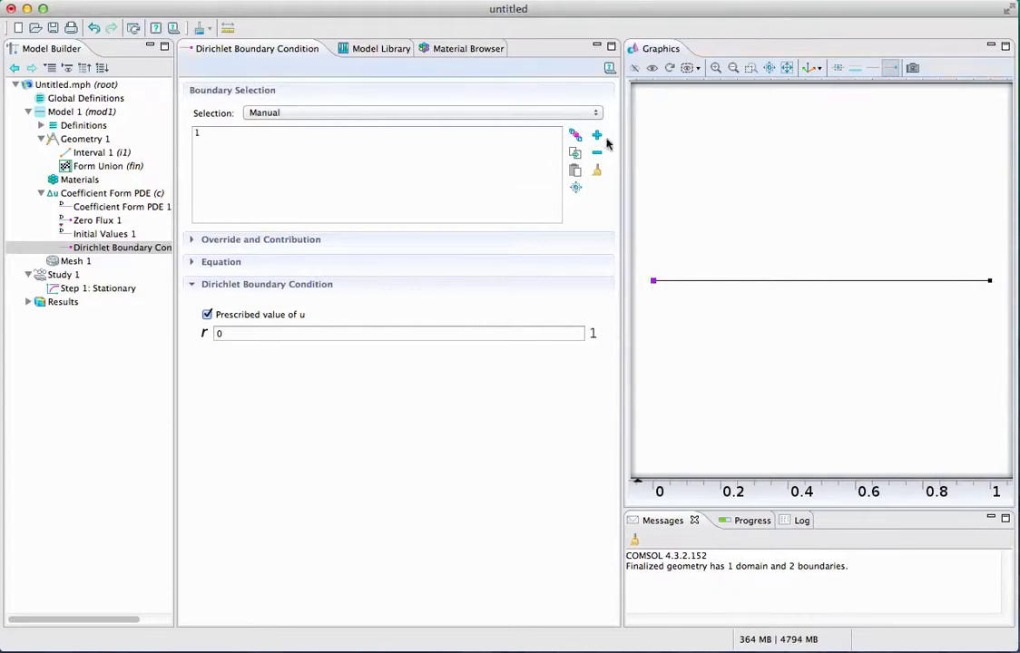
left_click(990, 282)
left_click(597, 135)
left_click(191, 263)
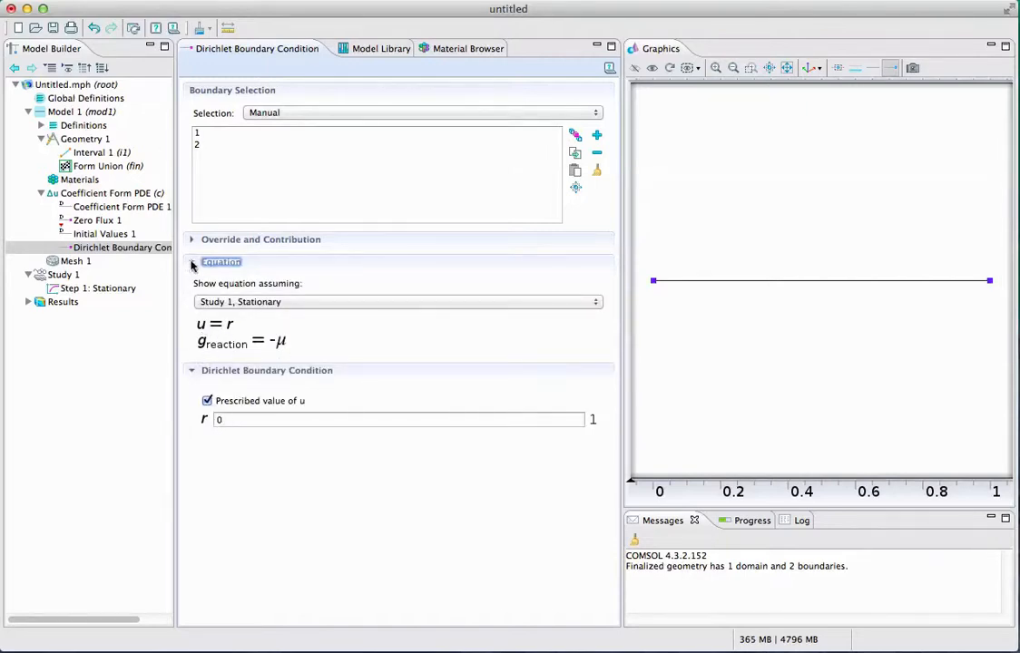
left_click(194, 263)
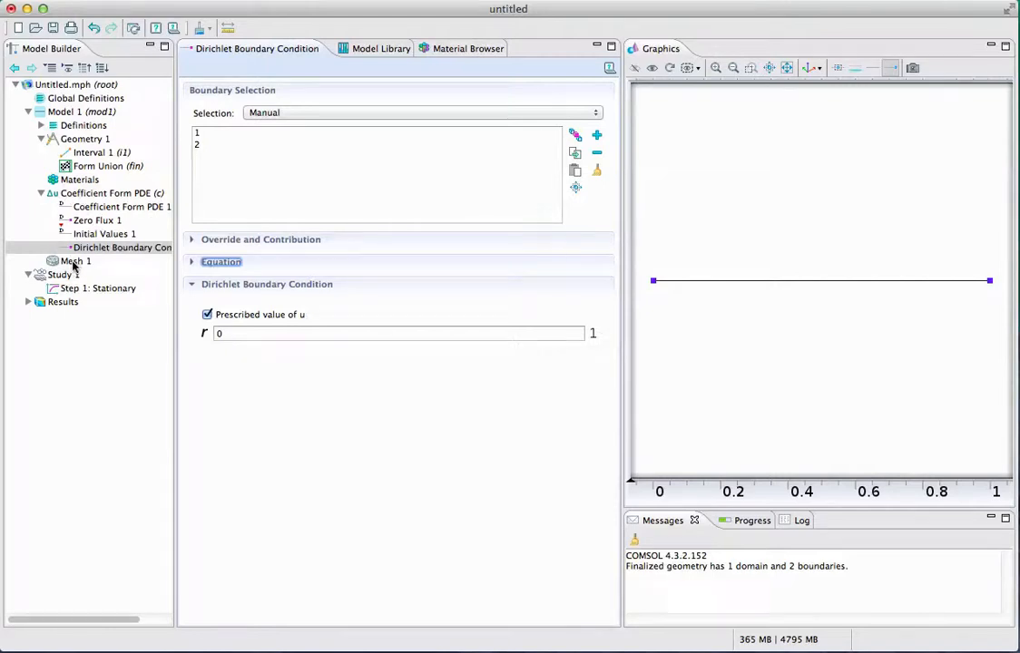
Step: Build the physics-controlled mesh at Normal element size, and build it again with the element size set to Fine
left_click(75, 263)
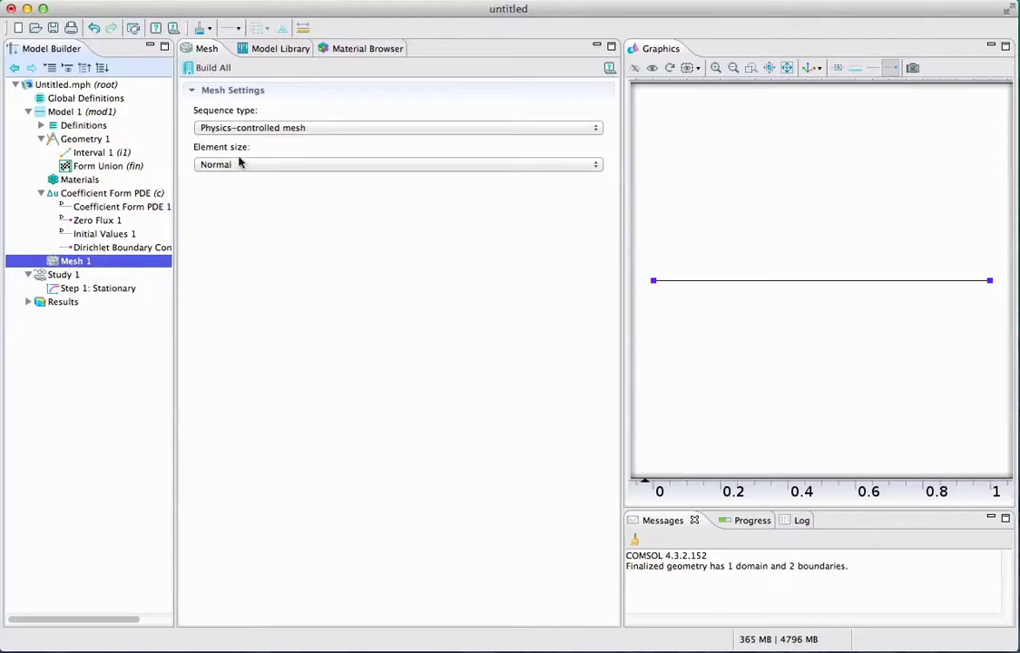
left_click(208, 68)
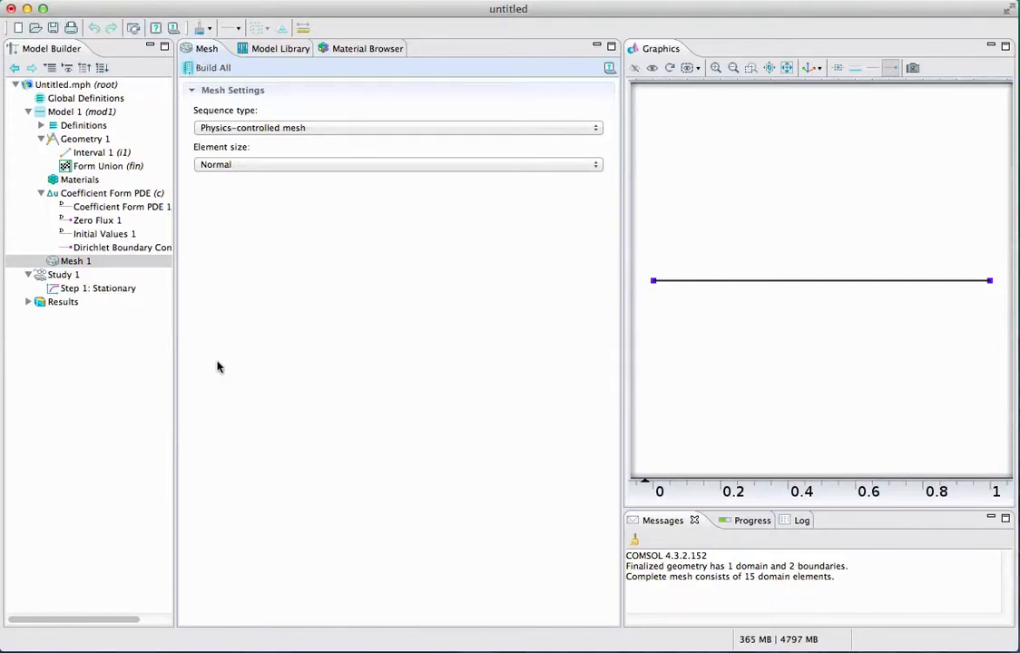
left_click(365, 132)
left_click(365, 131)
left_click(357, 167)
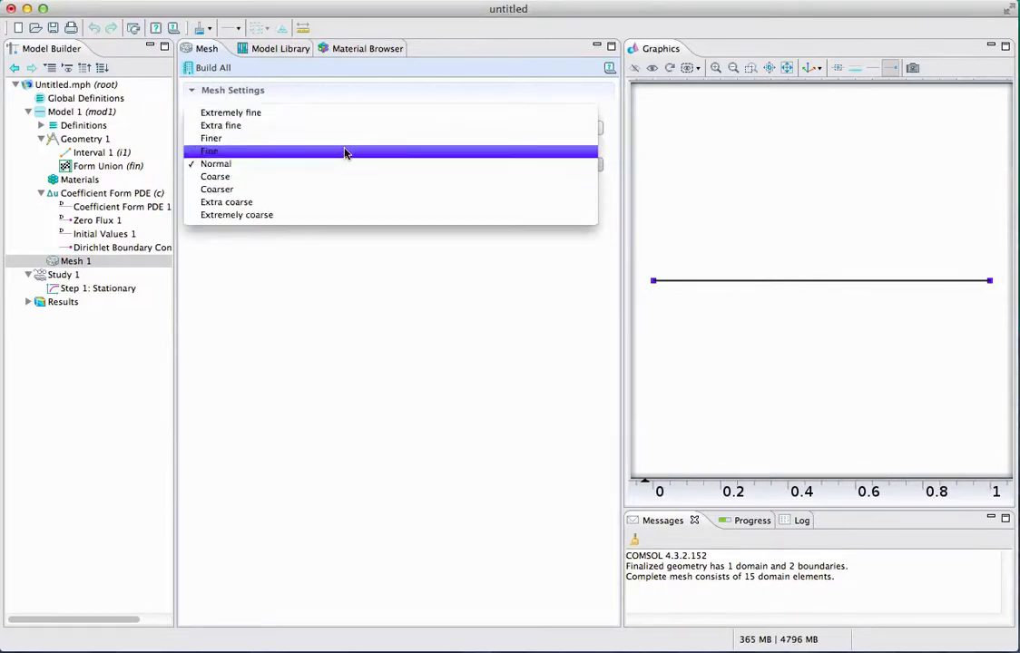
left_click(345, 153)
left_click(207, 69)
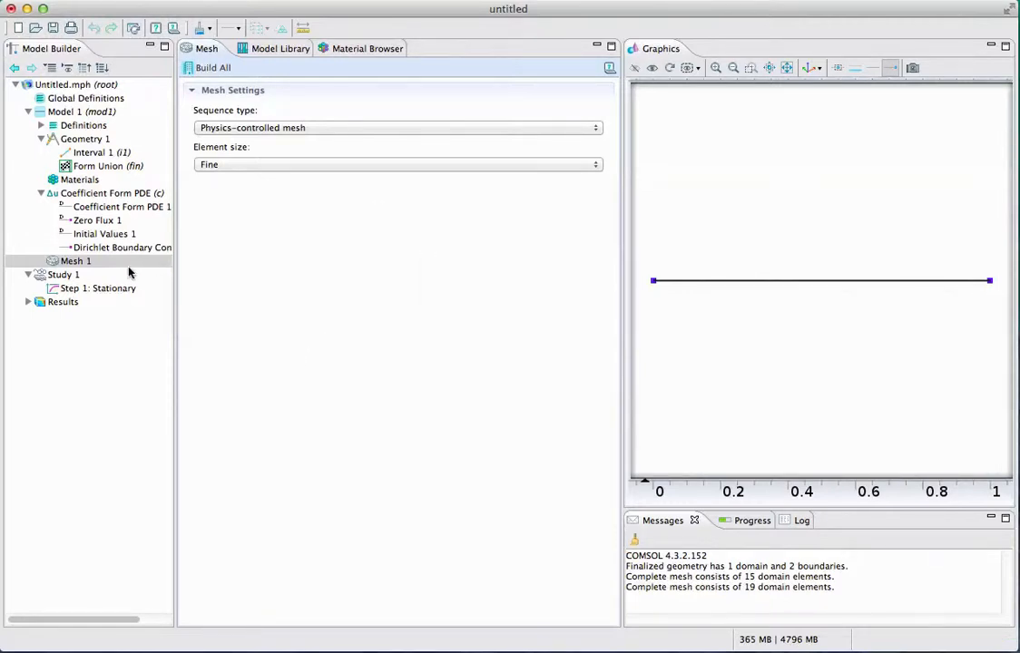
Step: Review the settings of the zero flux, initial values, Dirichlet boundary condition and Coefficient Form PDE 1 nodes
left_click(89, 222)
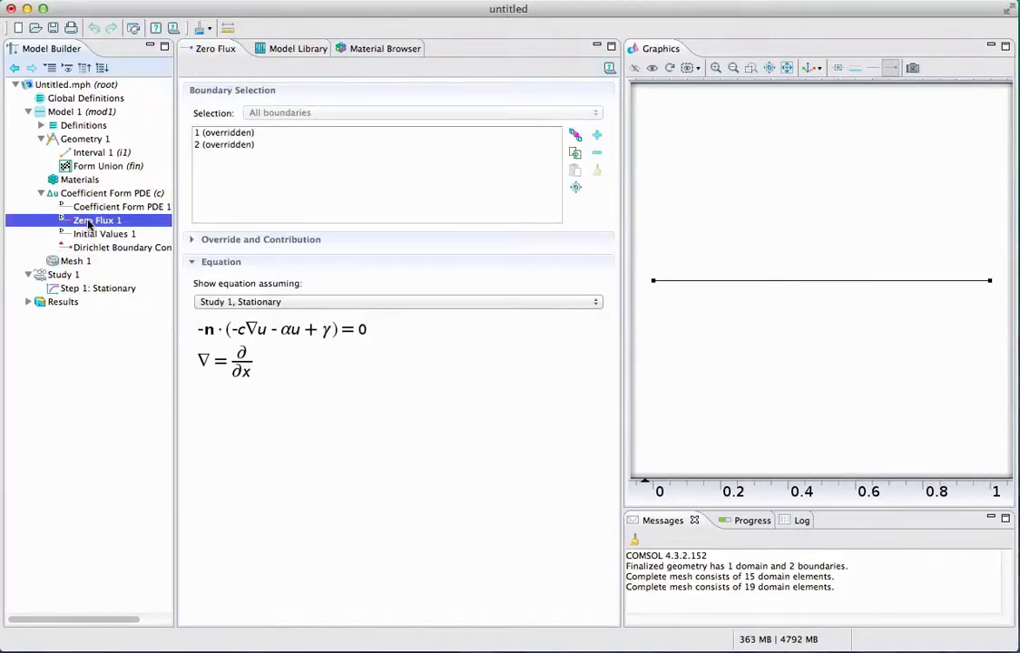
left_click(91, 236)
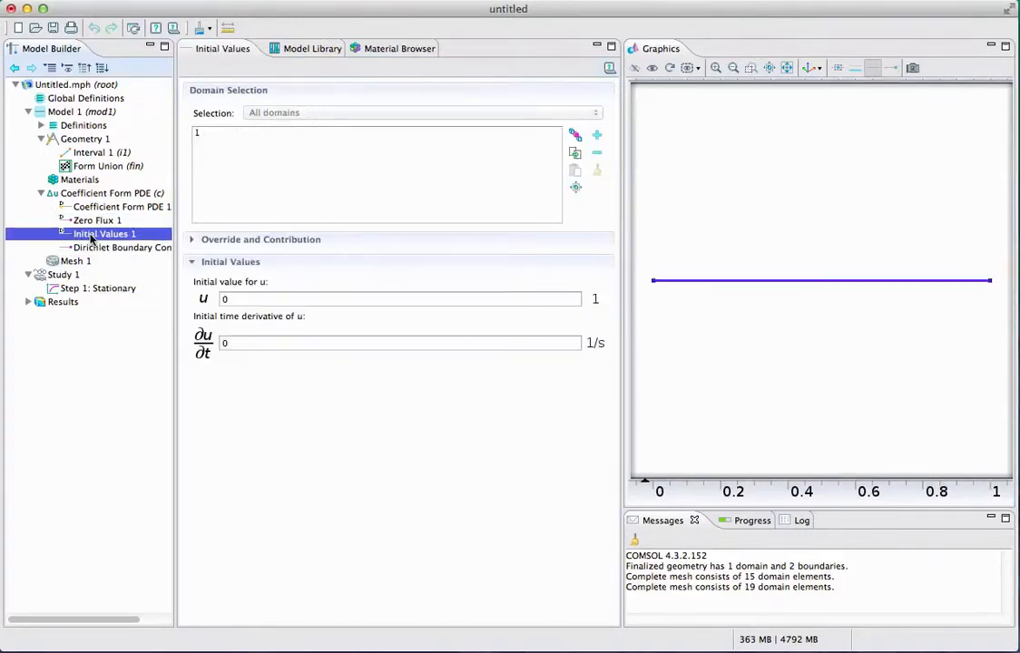
left_click(106, 252)
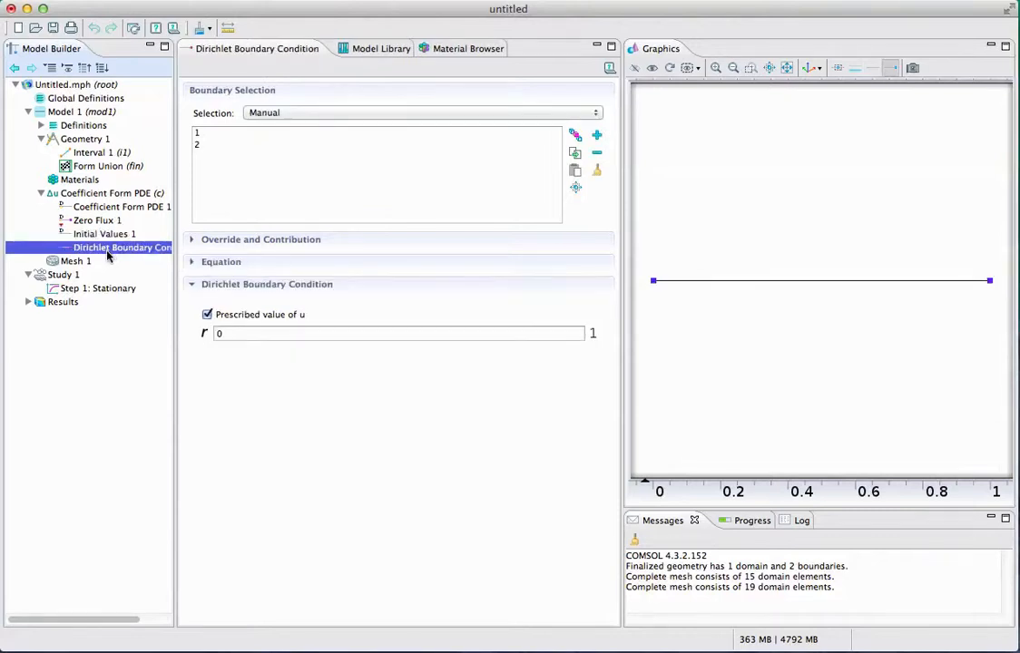
left_click(81, 194)
left_click(87, 208)
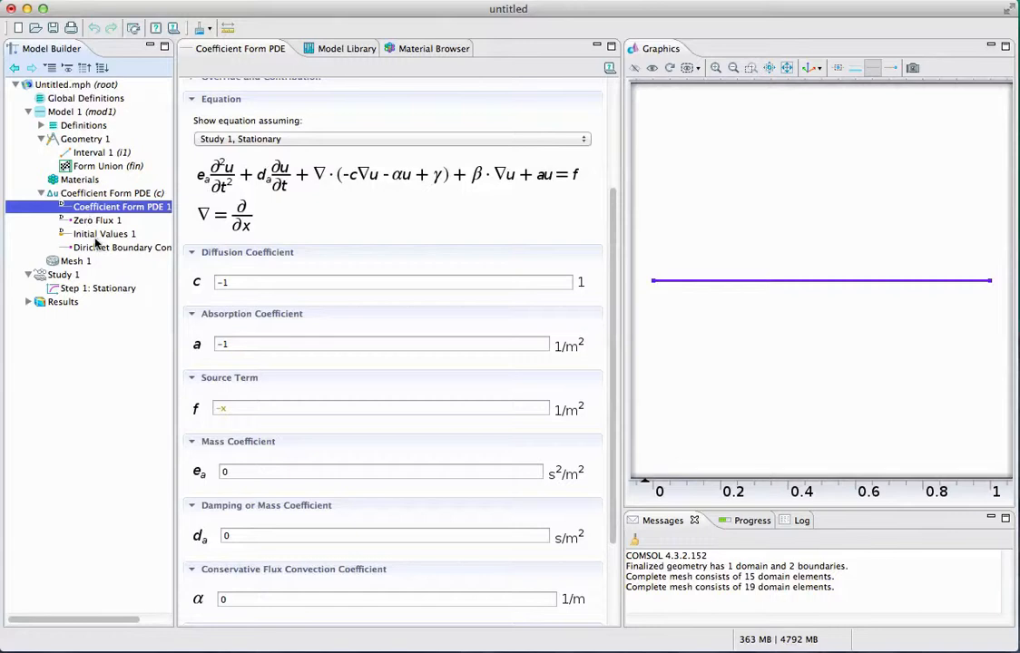
Step: Rebuild Mesh 1 to display its elements, and set its element size to Normal and build it again
left_click(73, 262)
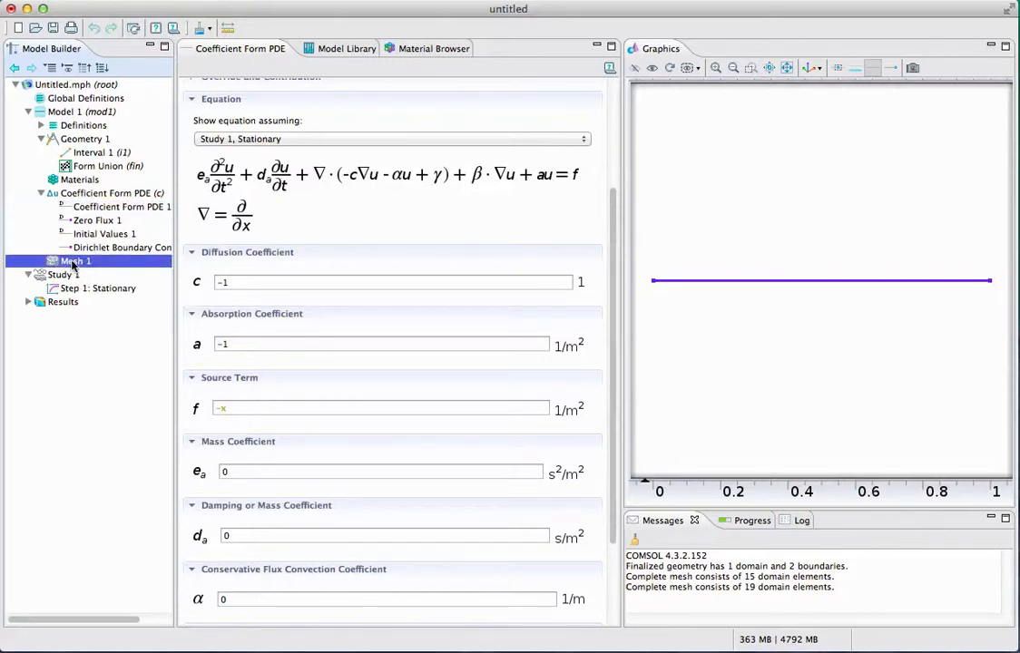
right_click(73, 263)
left_click(126, 268)
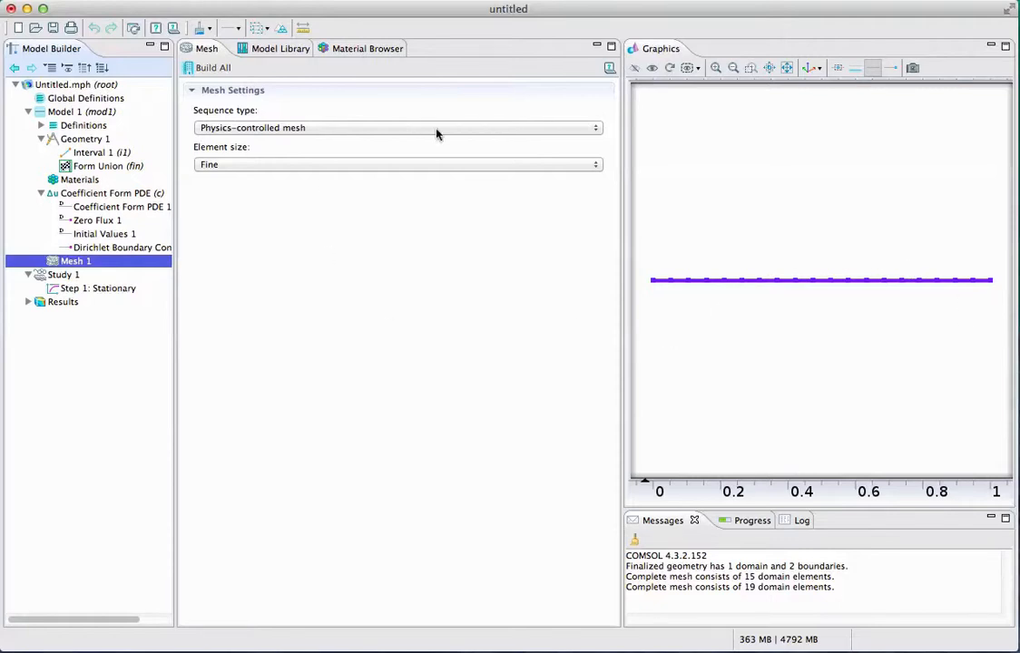
left_click(447, 173)
left_click(352, 177)
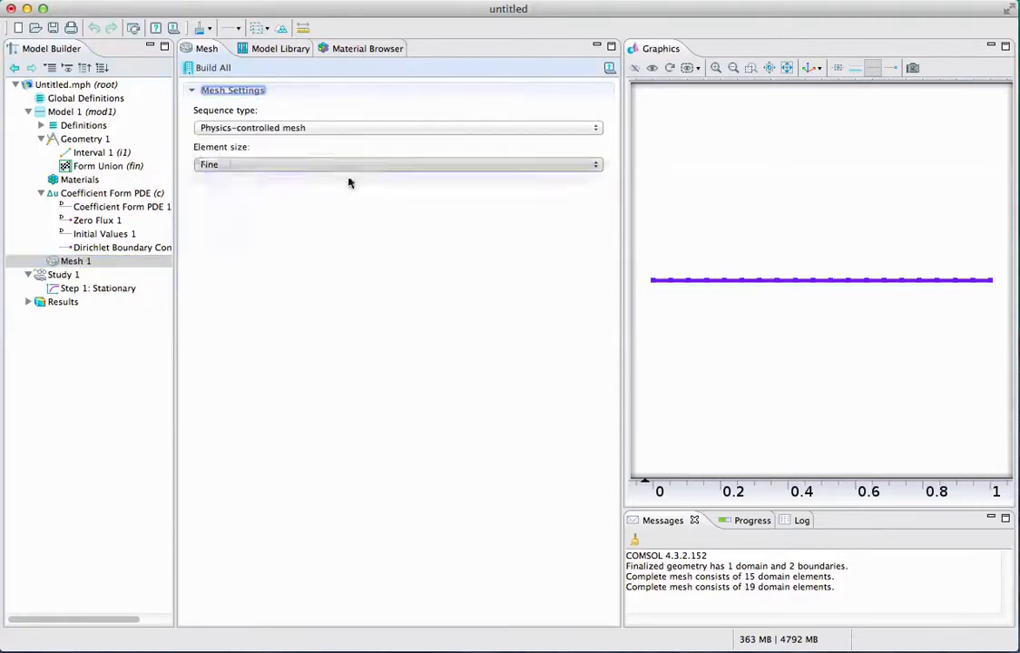
right_click(77, 263)
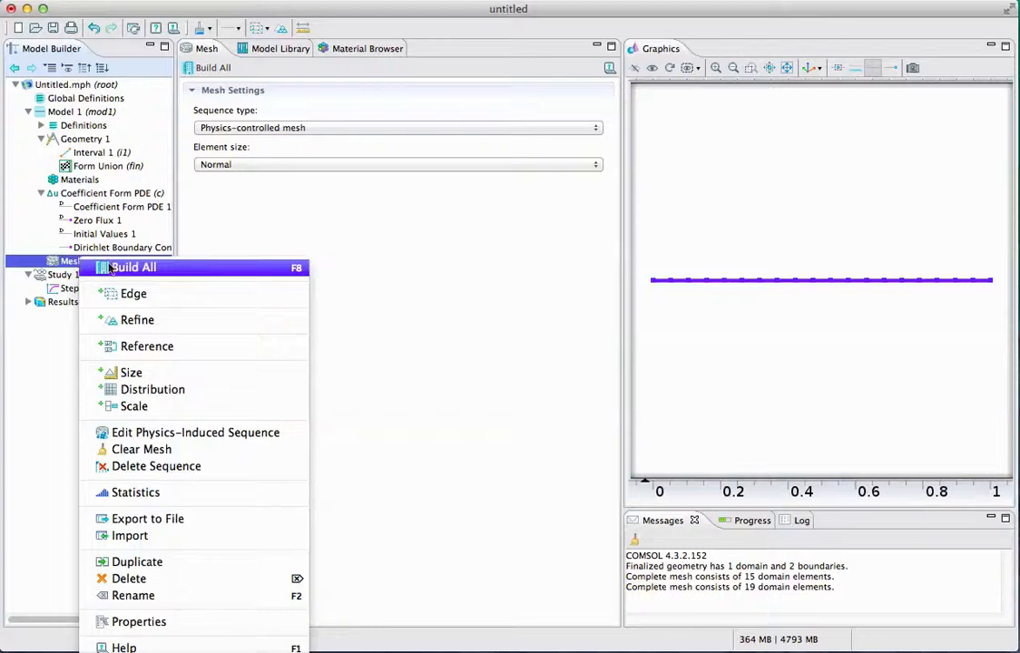
left_click(109, 266)
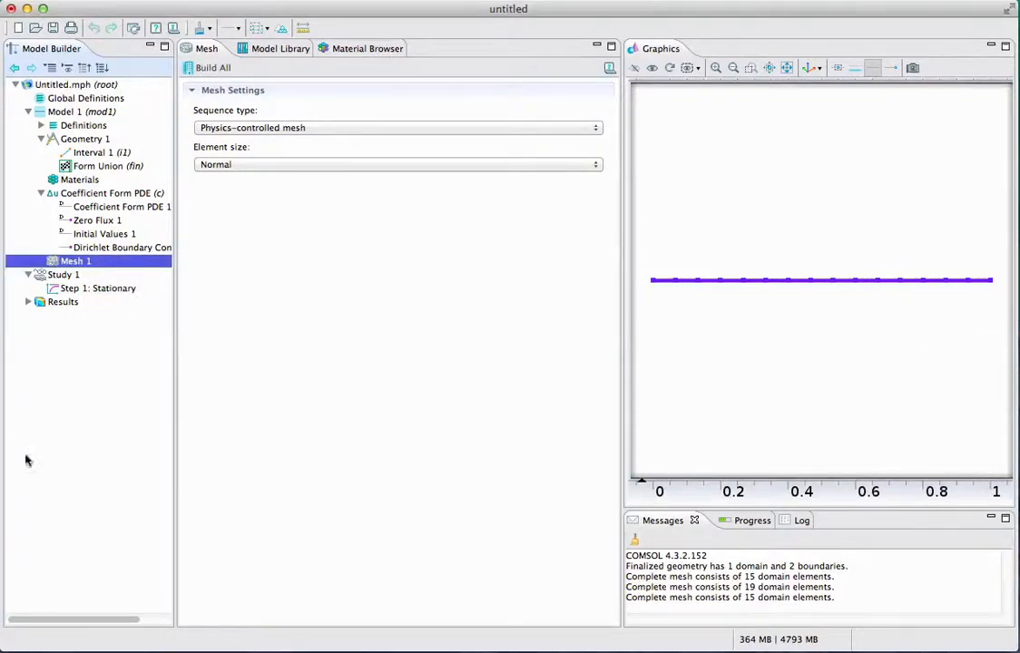
Step: Compute Study 1 with the default plots and convergence plots enabled
left_click(62, 274)
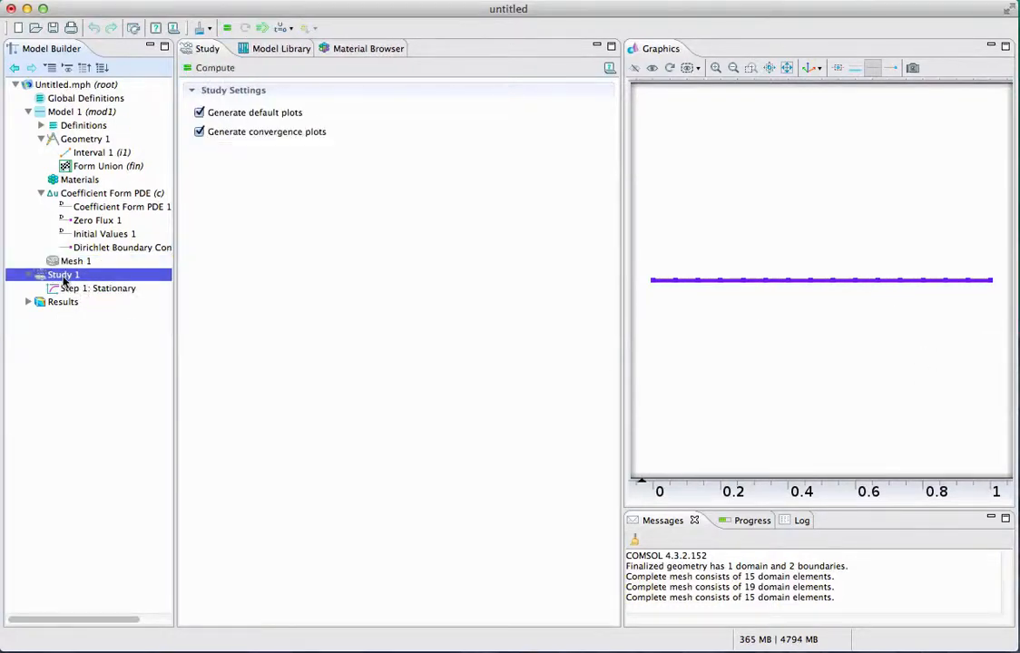
right_click(63, 277)
left_click(117, 286)
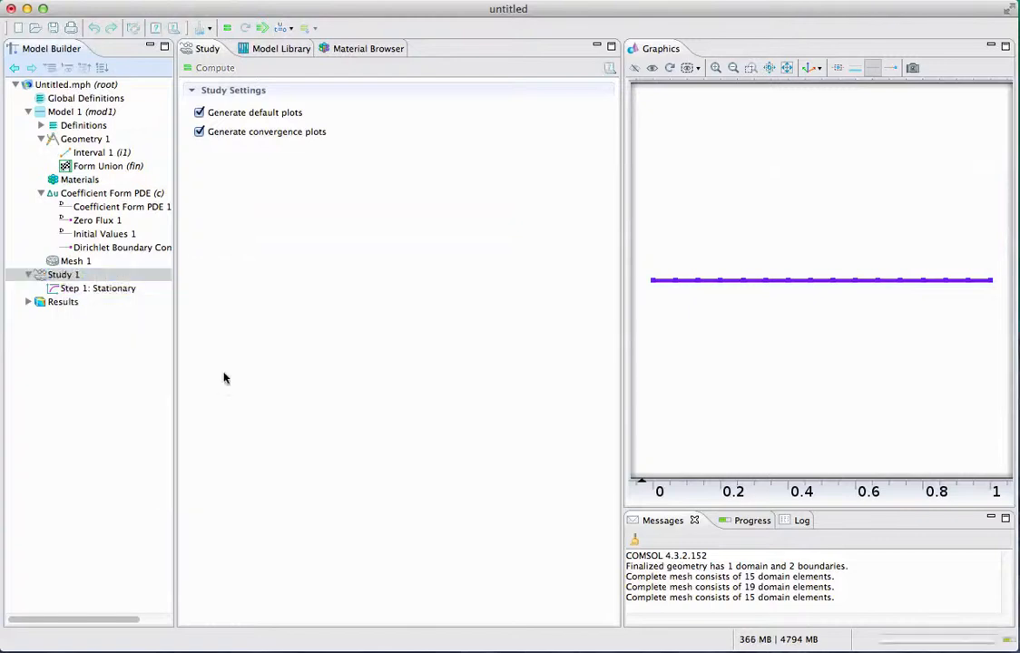